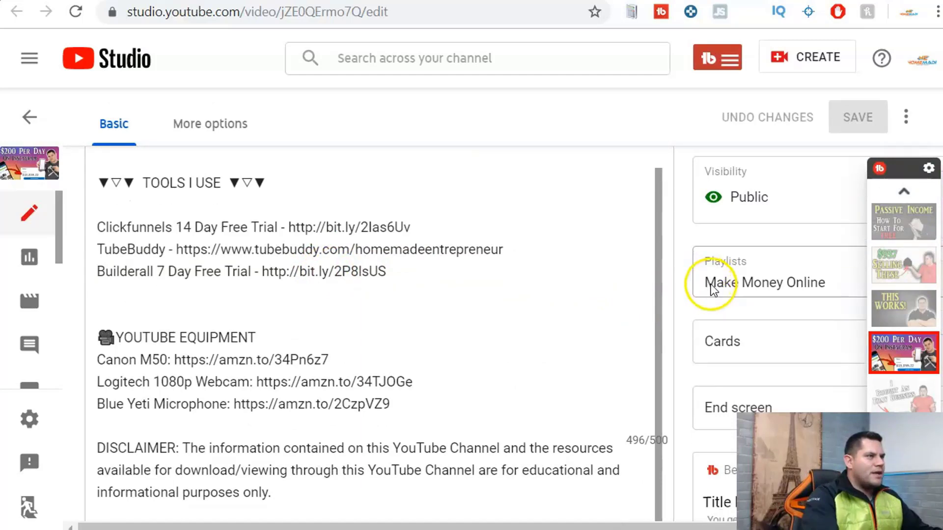
Examine the tags in the details of the $200 per day Instagram affiliate marketing video
scroll(587, 307, "down", 2)
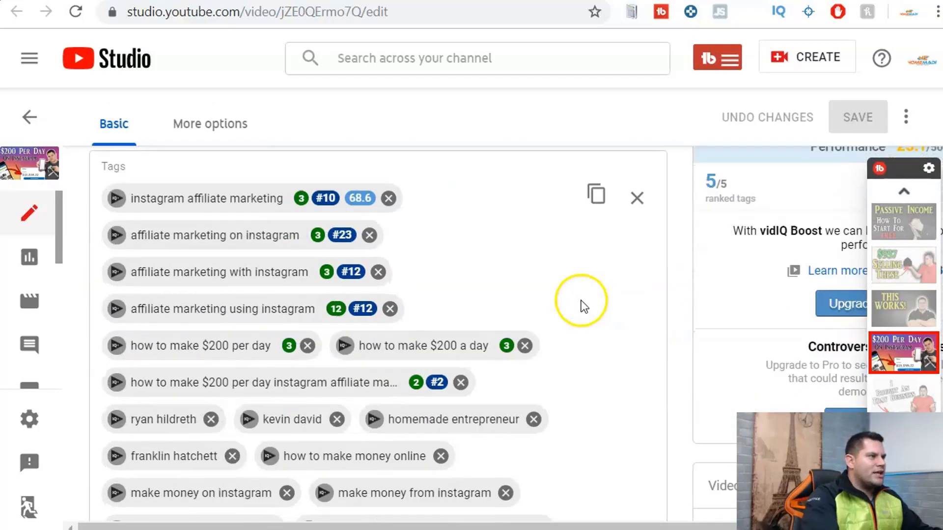
mouse_move(305, 205)
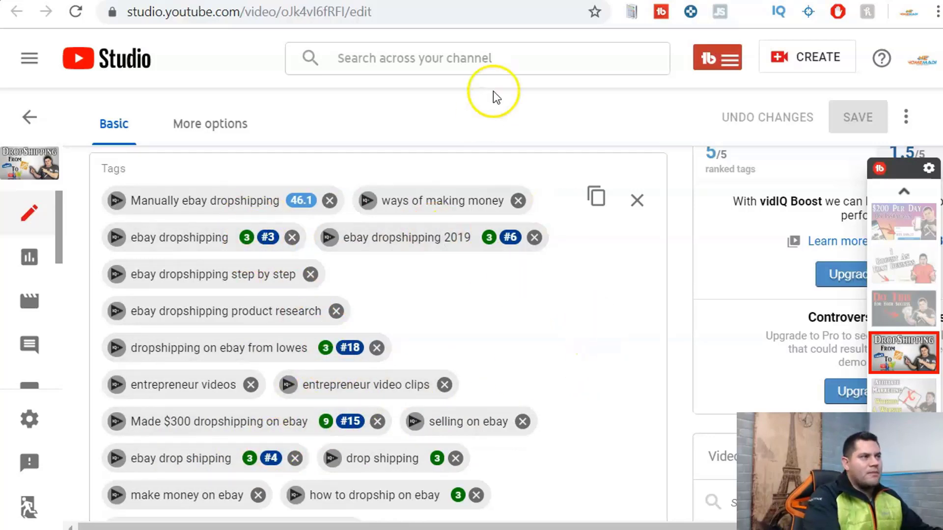
Go to the YouTube home page
left_click(412, 8)
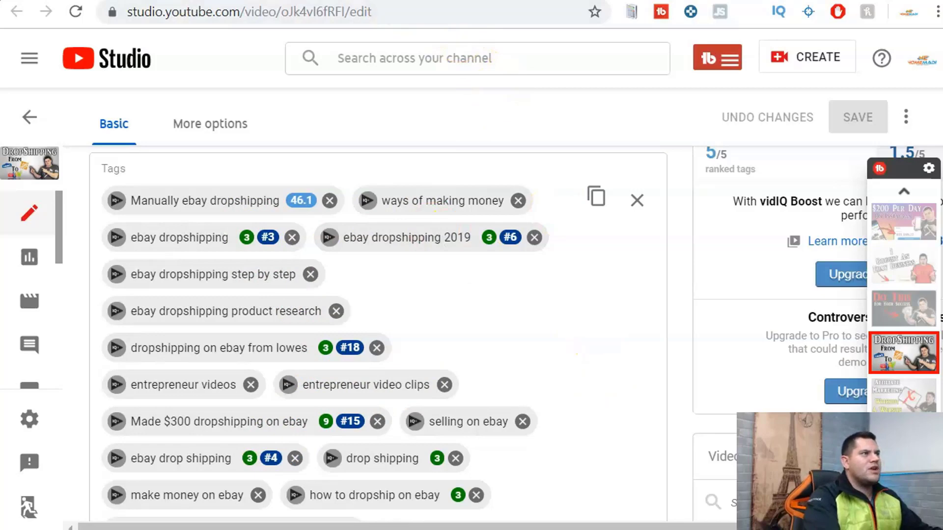
type("you")
key("Return")
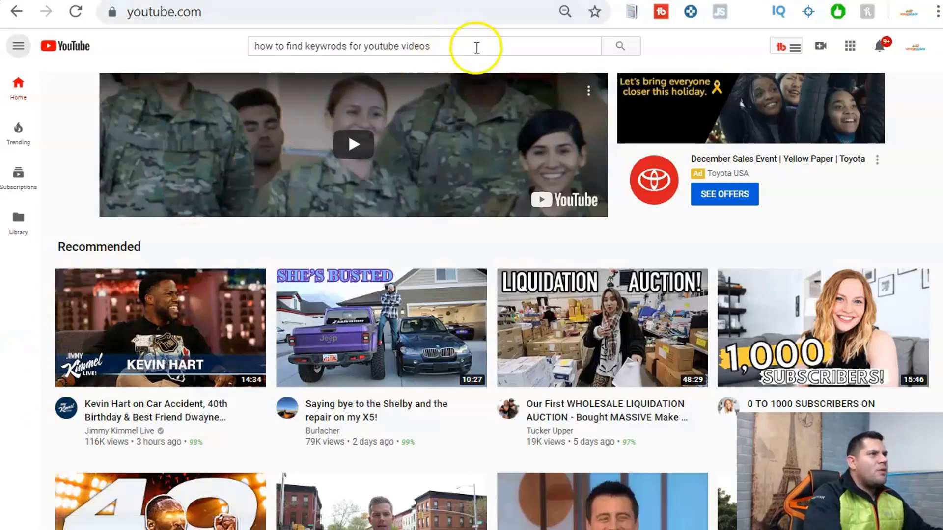
Replace the old YouTube search text and search for "how to find keywords for youtube videos"
left_click_drag(476, 46, 257, 46)
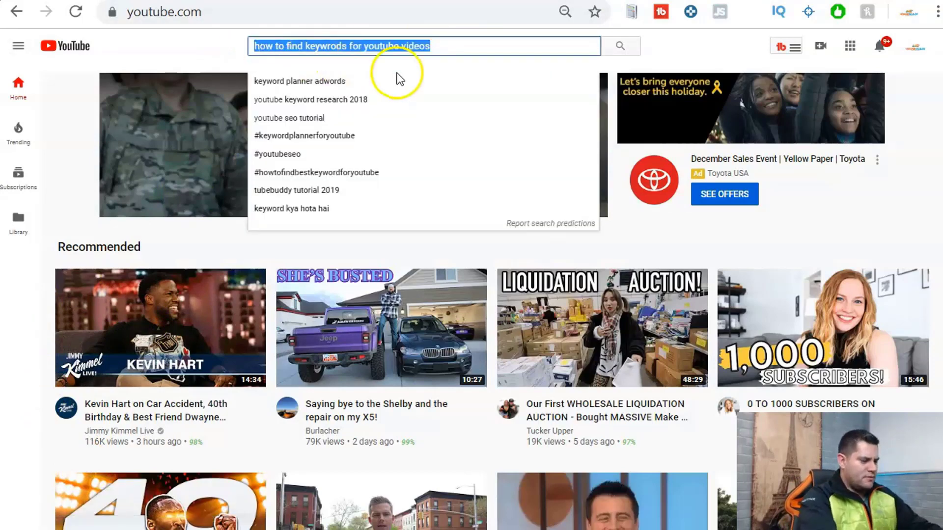
key("BackSpace")
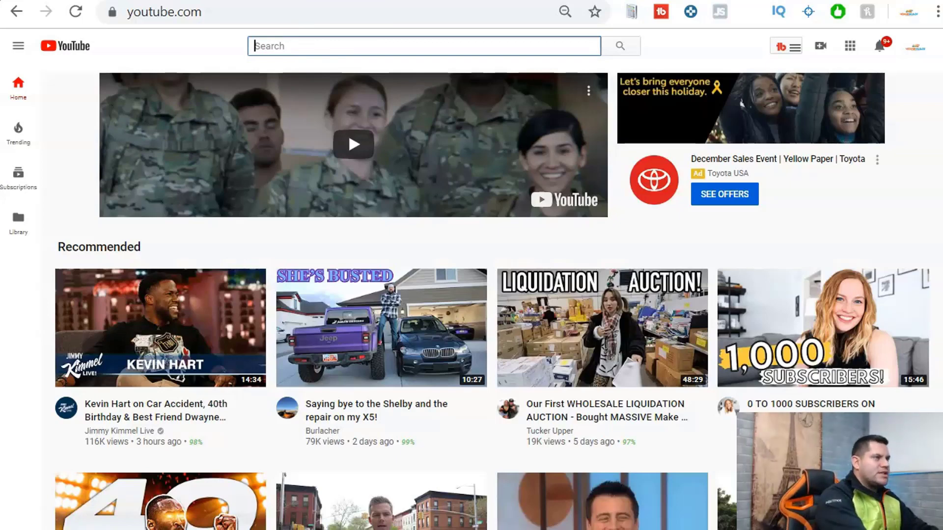
type("how to find k")
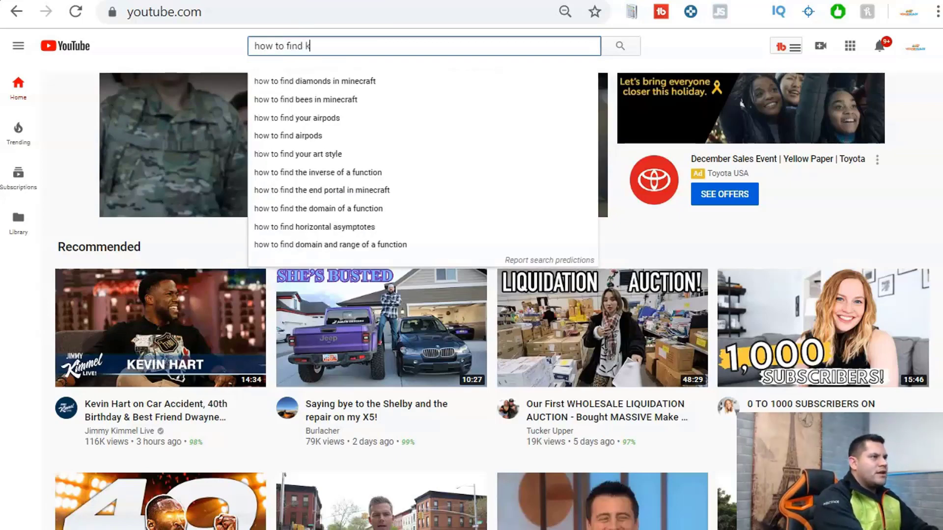
type("eywords for y")
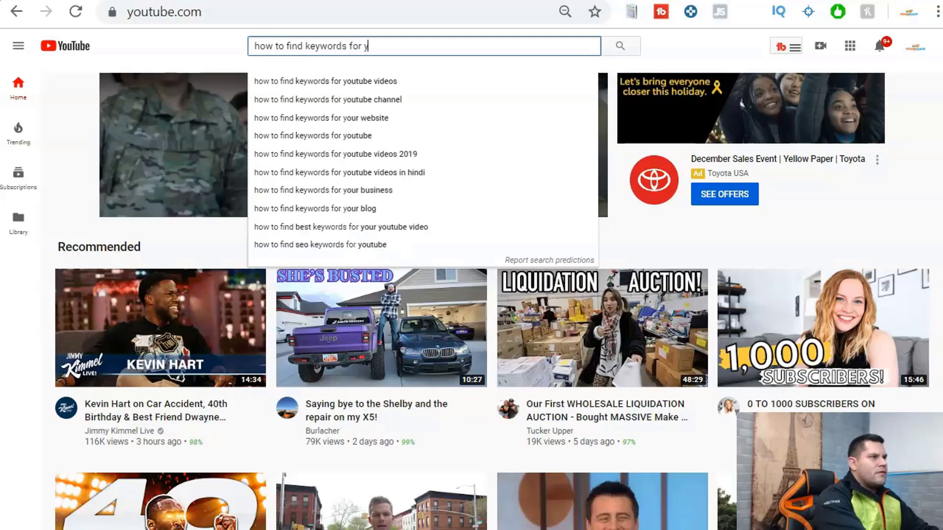
type("outube videos")
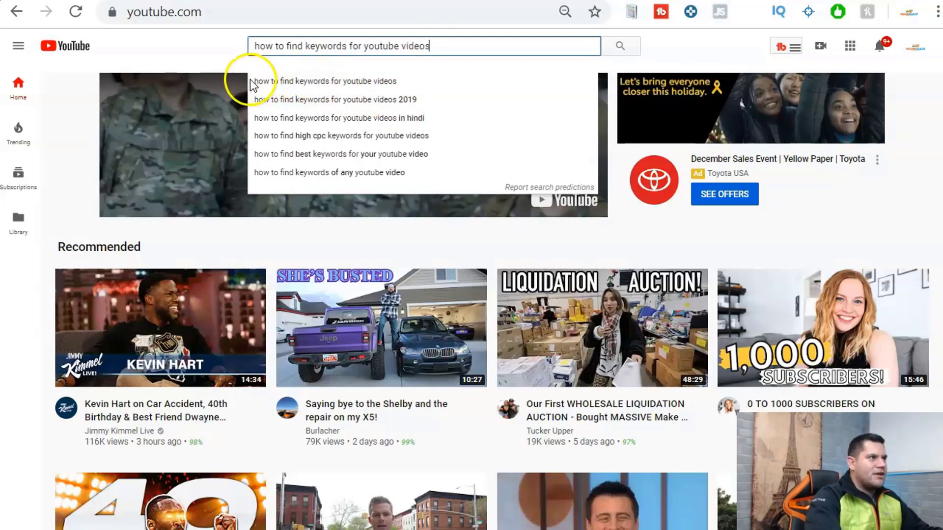
left_click(338, 81)
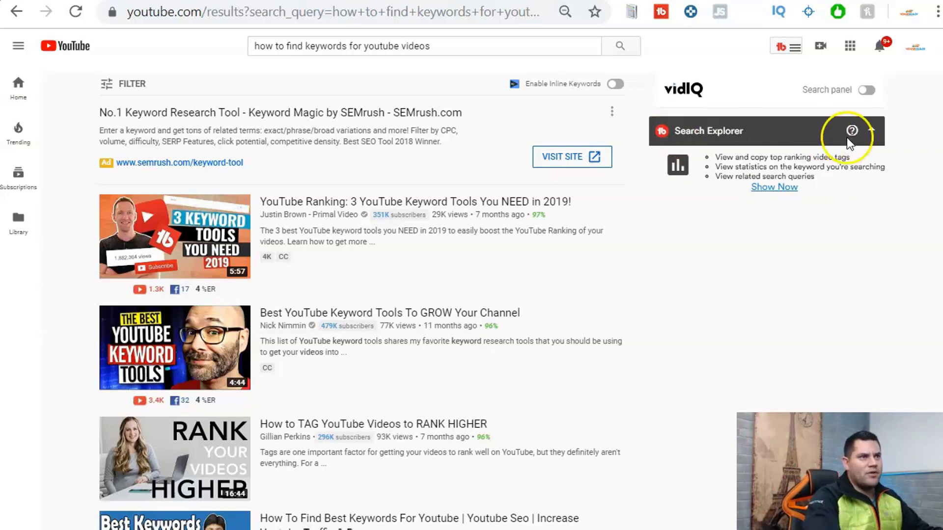
left_click(871, 130)
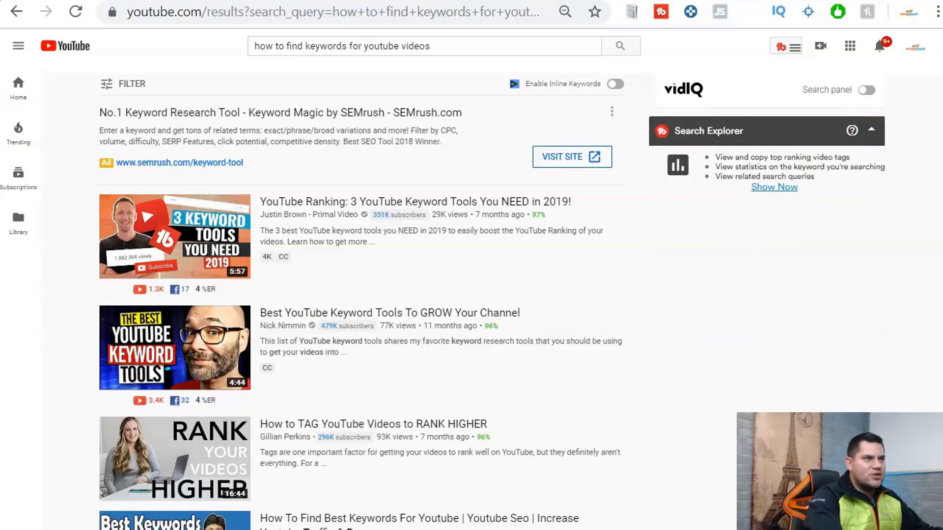
left_click(871, 131)
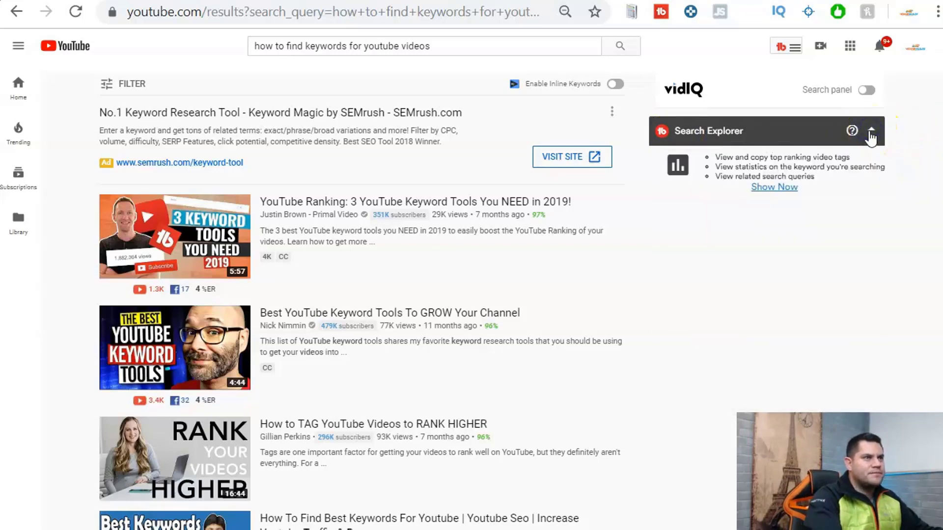
left_click(871, 130)
left_click(871, 131)
left_click(871, 130)
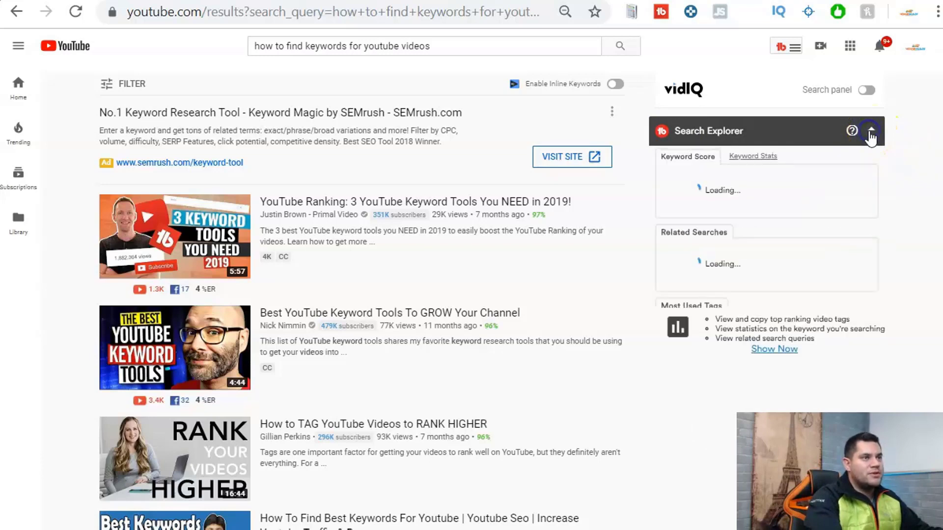
left_click(871, 130)
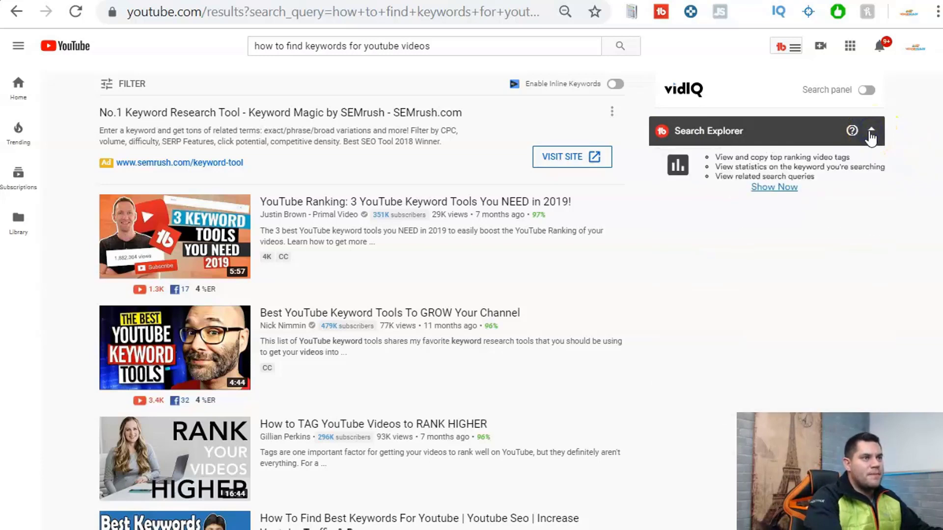
right_click(661, 12)
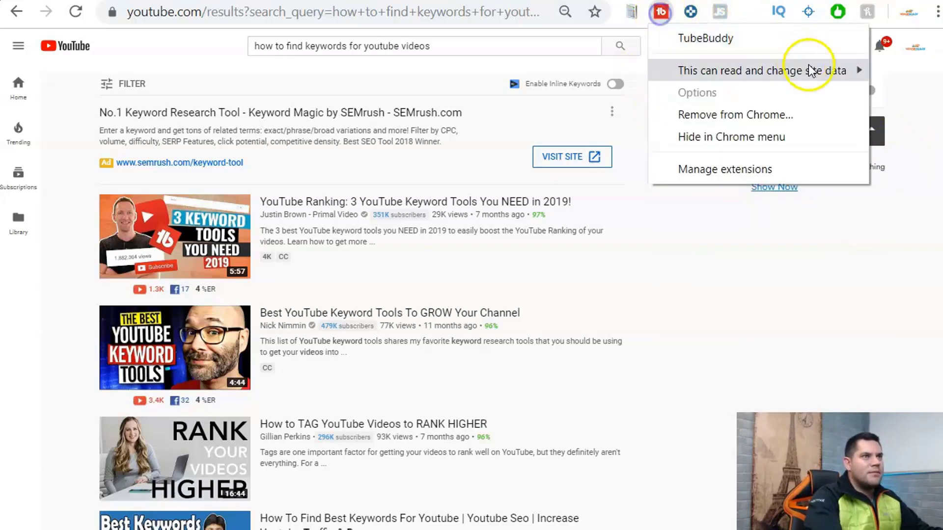
left_click(788, 49)
Open TubeBuddy's Keyword Explorer and explore the keyword "how to find keywords for youtube videos"
left_click(785, 46)
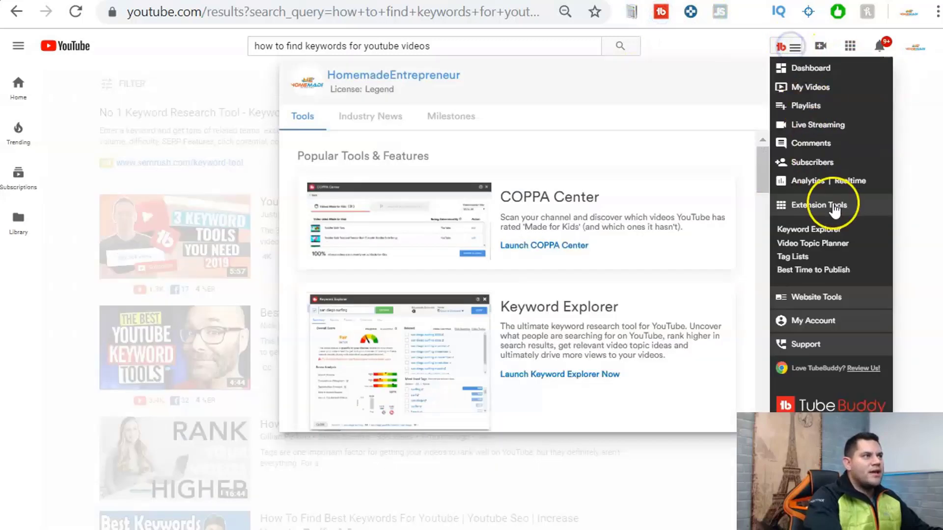
left_click(806, 229)
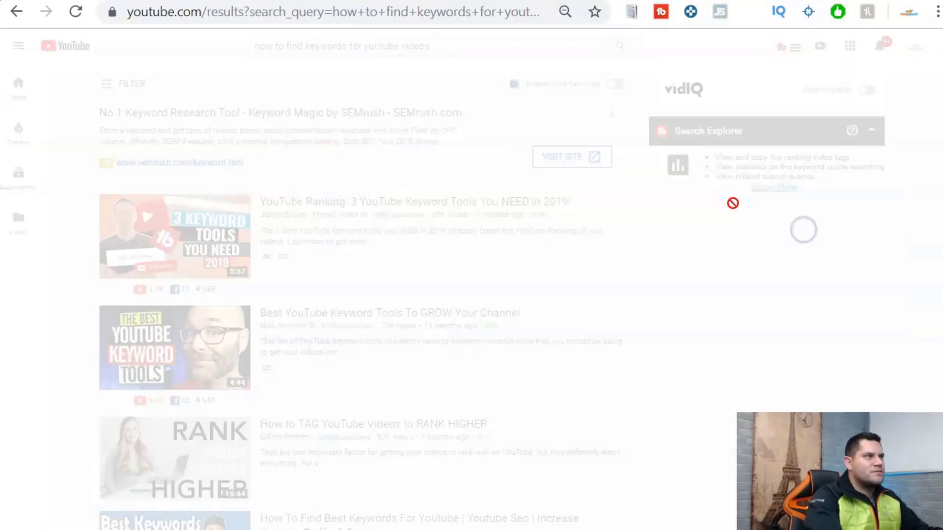
type("how to f")
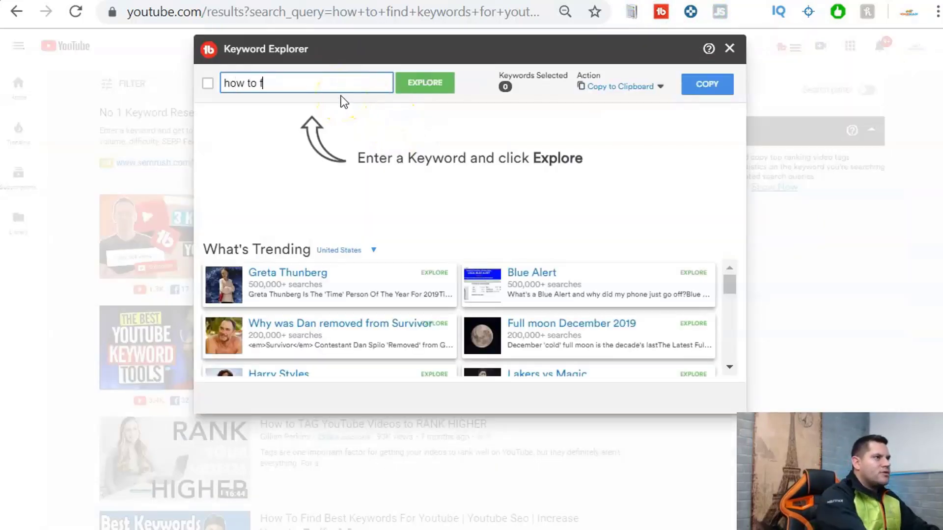
type("ind kwyywor")
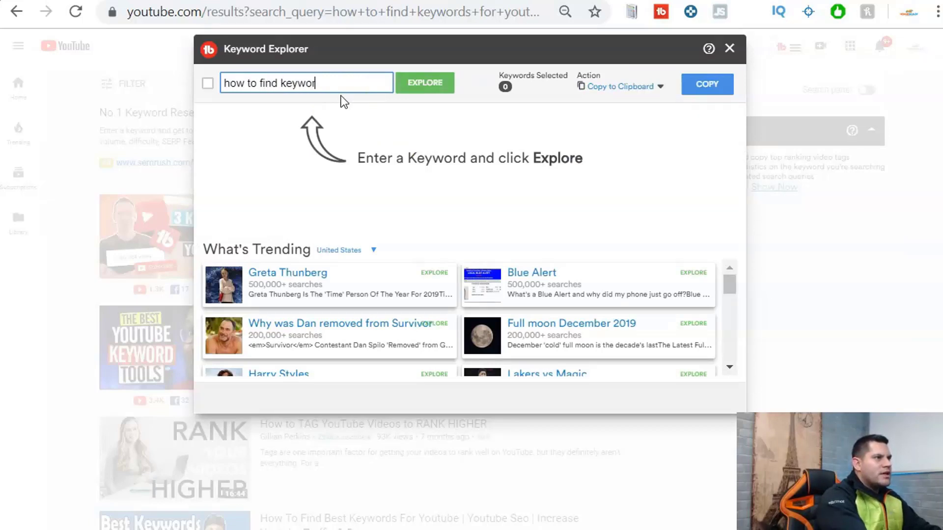
type("ds for youtube videos")
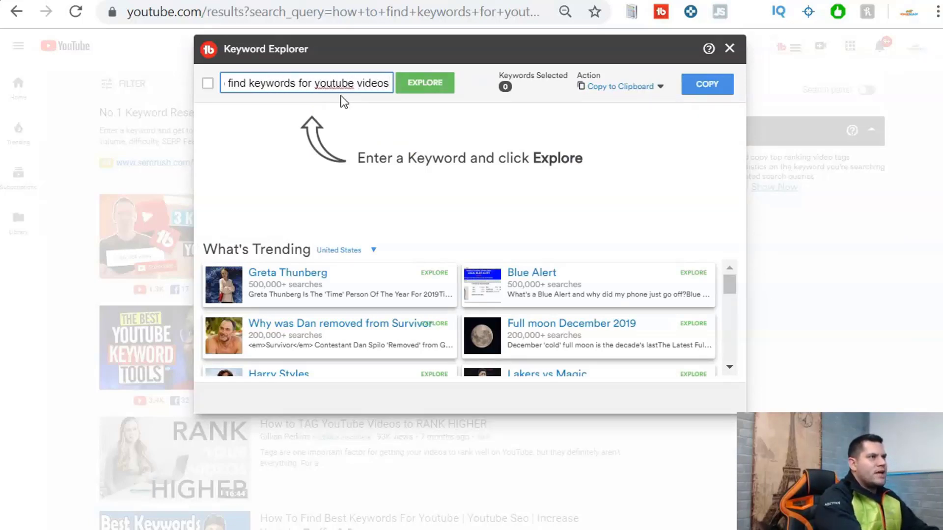
key("Return")
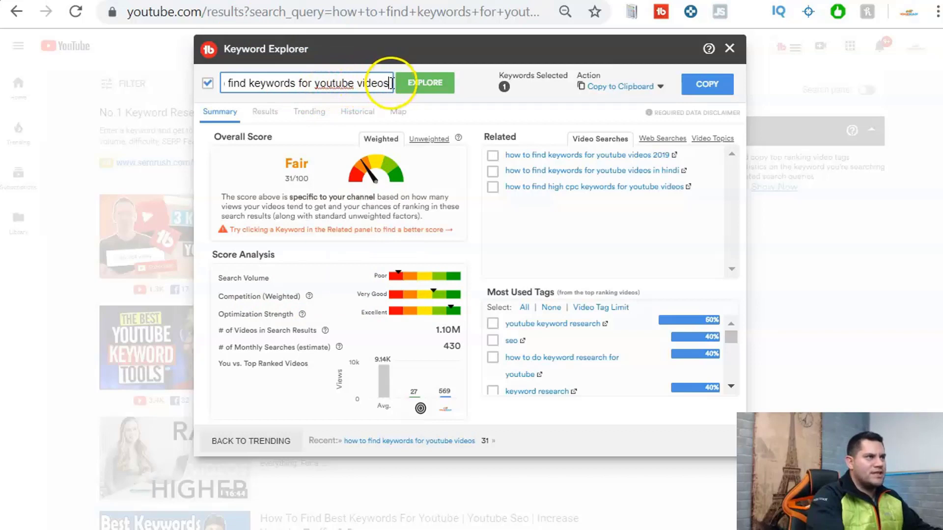
Explore the keyword "how i find keywords for youtube" instead and view its weighted score
left_click_drag(390, 83, 141, 83)
type("how I find keywor")
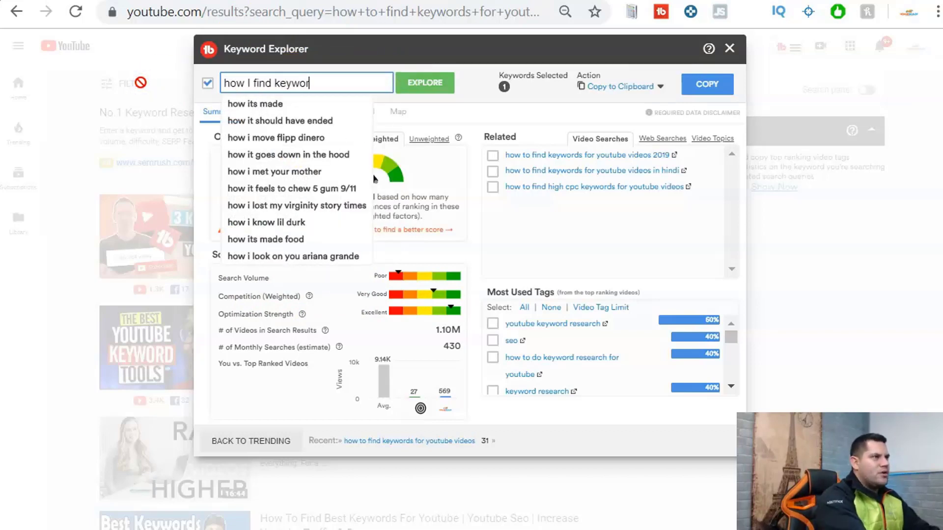
type("ds t")
type("or youtub")
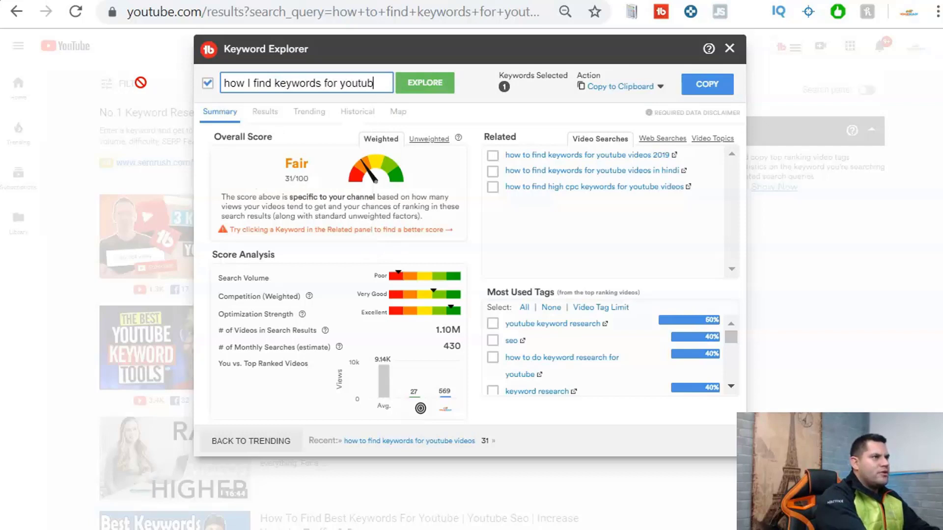
type("e")
key("Return")
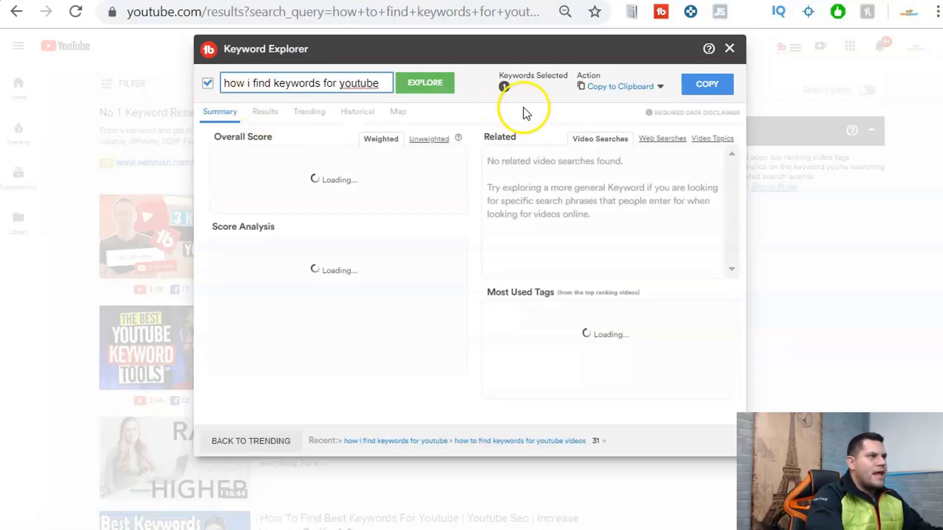
left_click(428, 143)
left_click(379, 140)
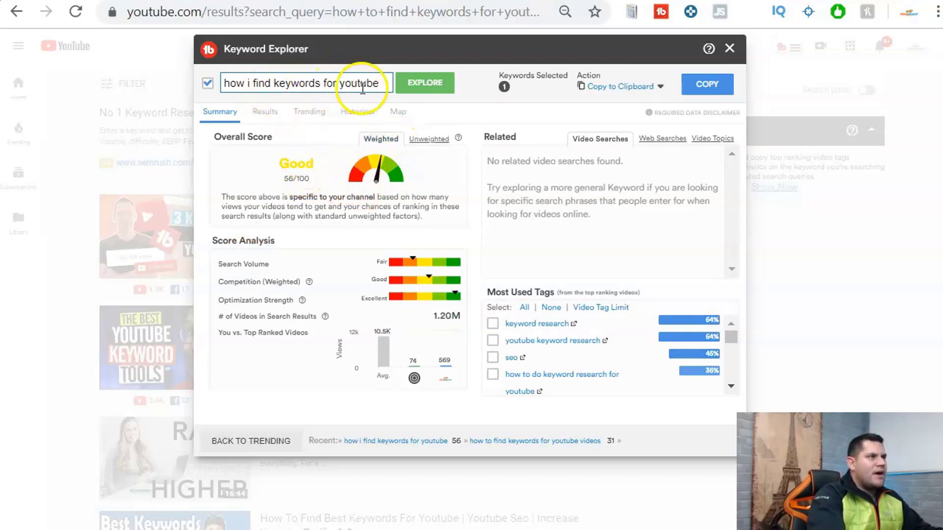
Explore the keyword "how to easily rank youtube videos" in place of the previous one
left_click_drag(388, 83, 116, 85)
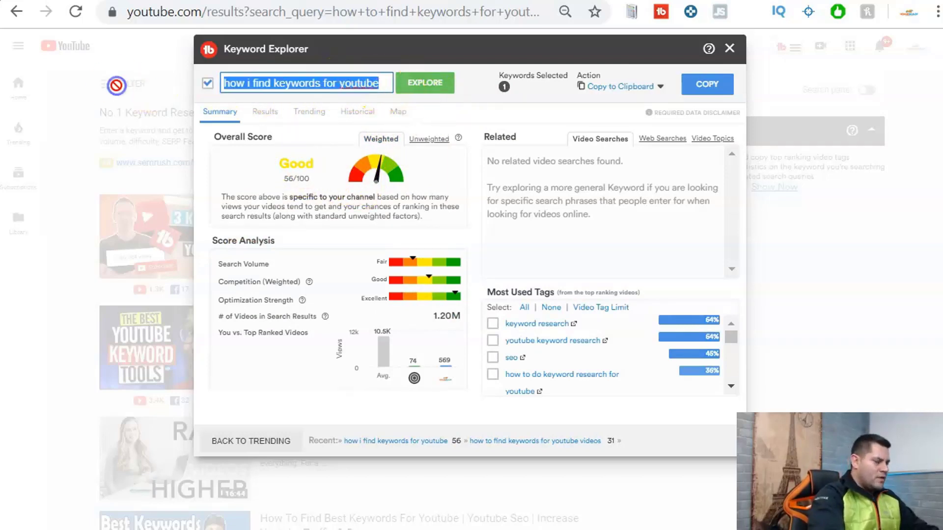
type("how to easily ")
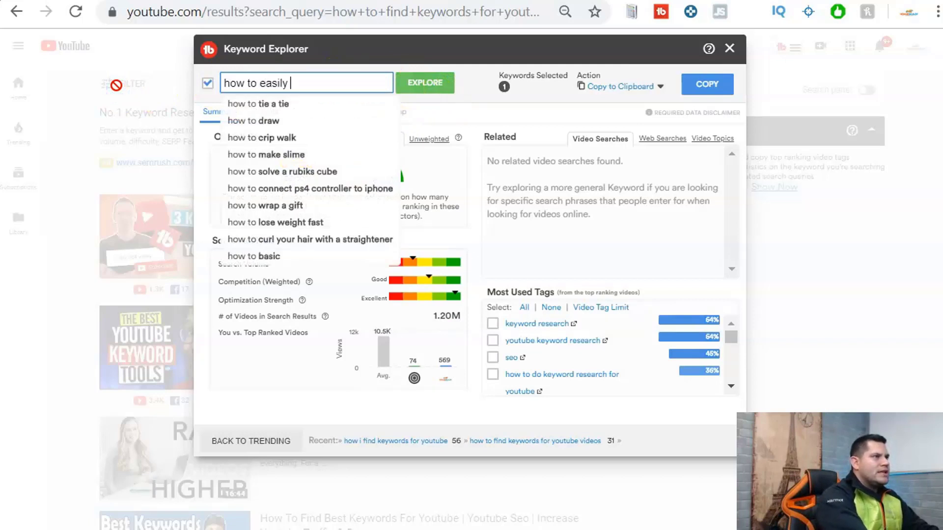
type("rank youtube video")
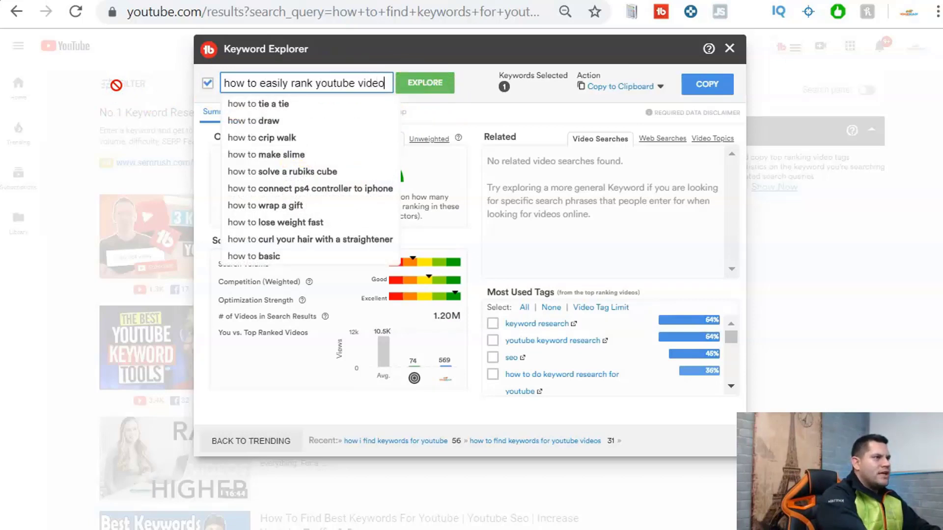
type("s")
key("Return")
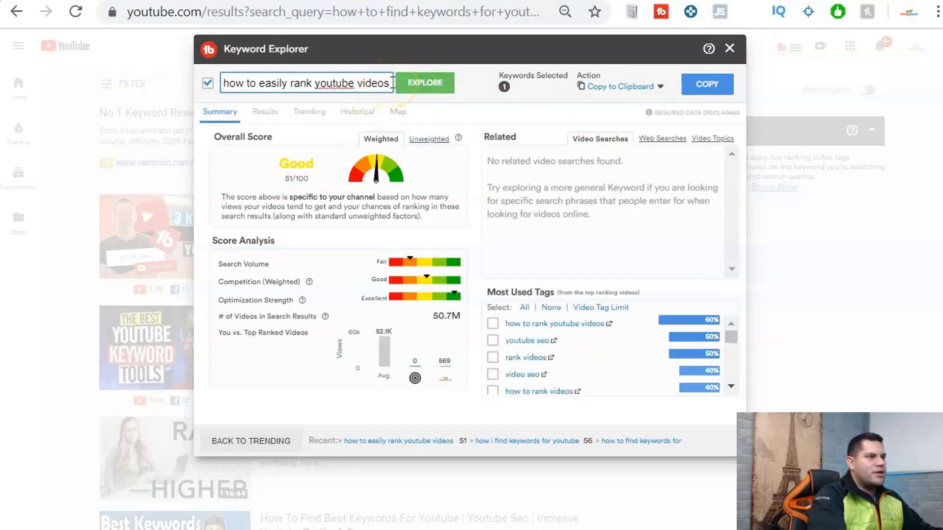
Explore the most used tag "how to rank youtube videos" and its related search "how to rank youtube videos fast"
left_click(569, 323)
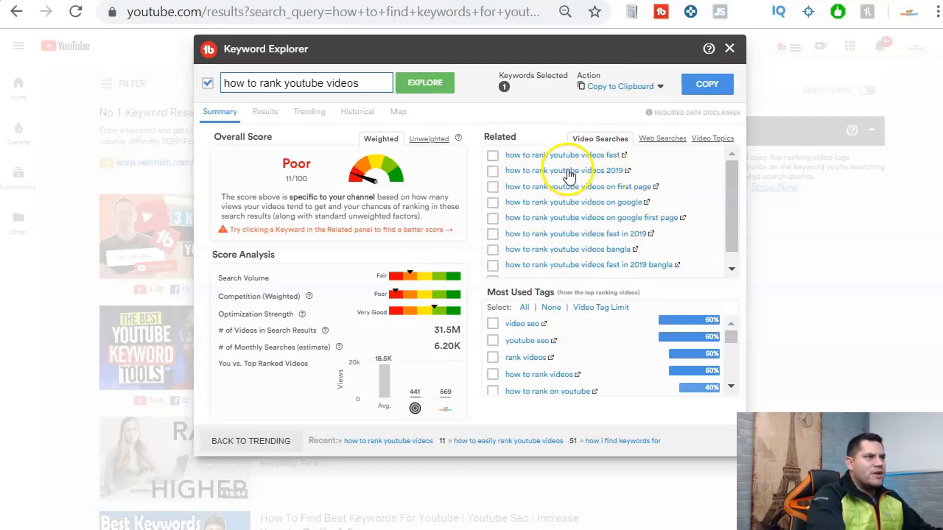
left_click(566, 154)
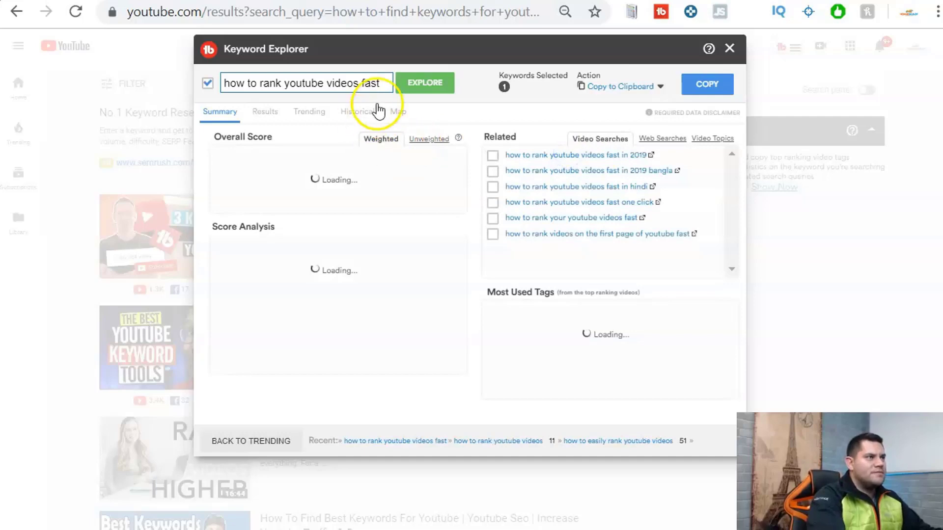
Add 2020 to the keyword and explore "how to rank youtube videos fast 2020"
left_click(384, 81)
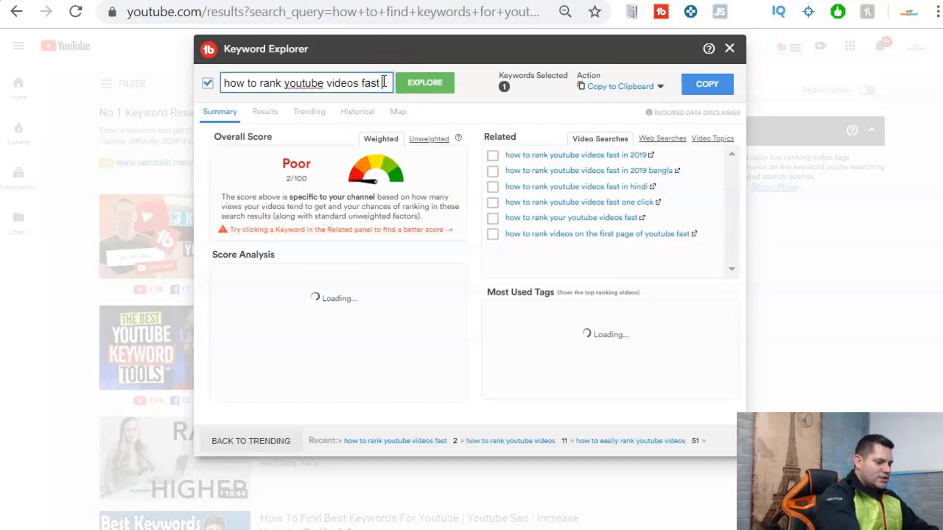
type("2020")
key("Return")
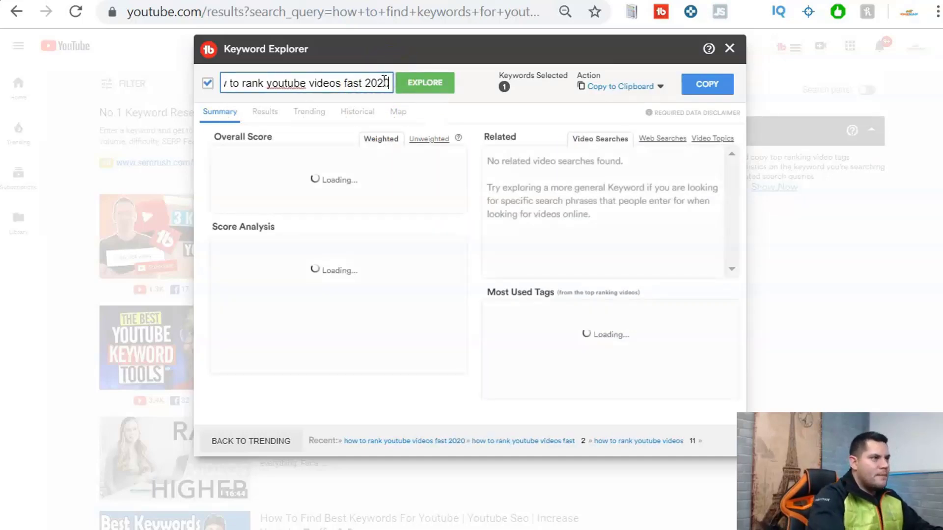